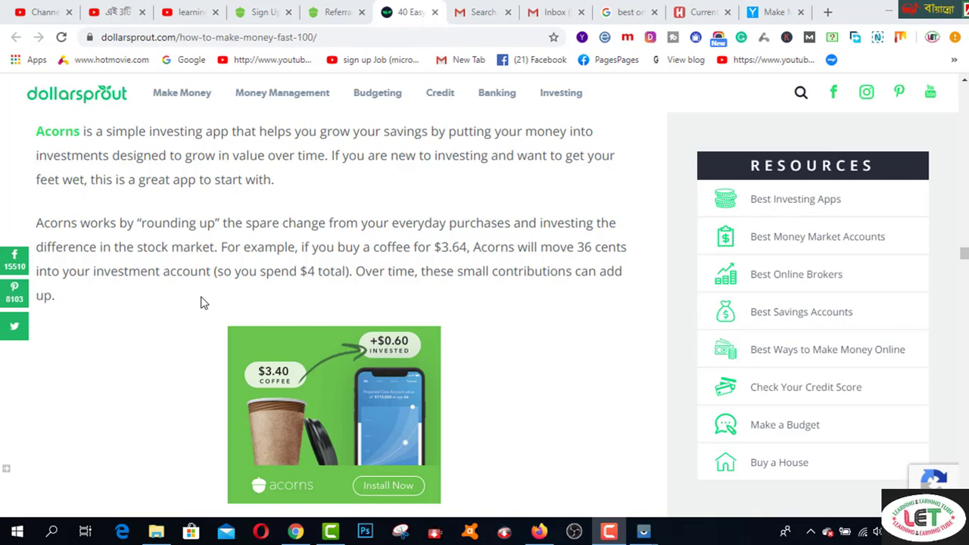
- Scroll the DollarSprout article down to the Acorns entry offering a free $10 at registration
scroll(204, 333, down, 3)
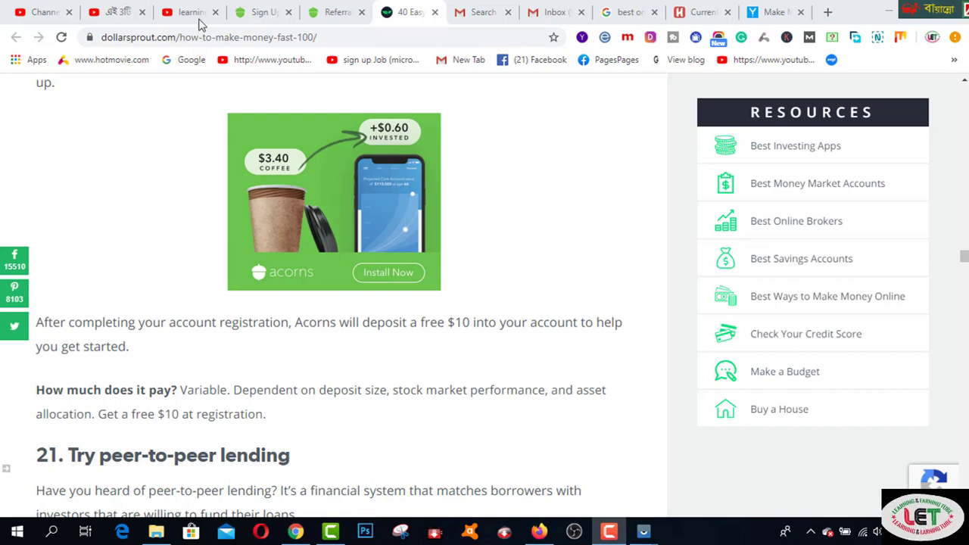
- Switch to the Acorns Create account form and scroll down to its checkboxes
click(194, 16)
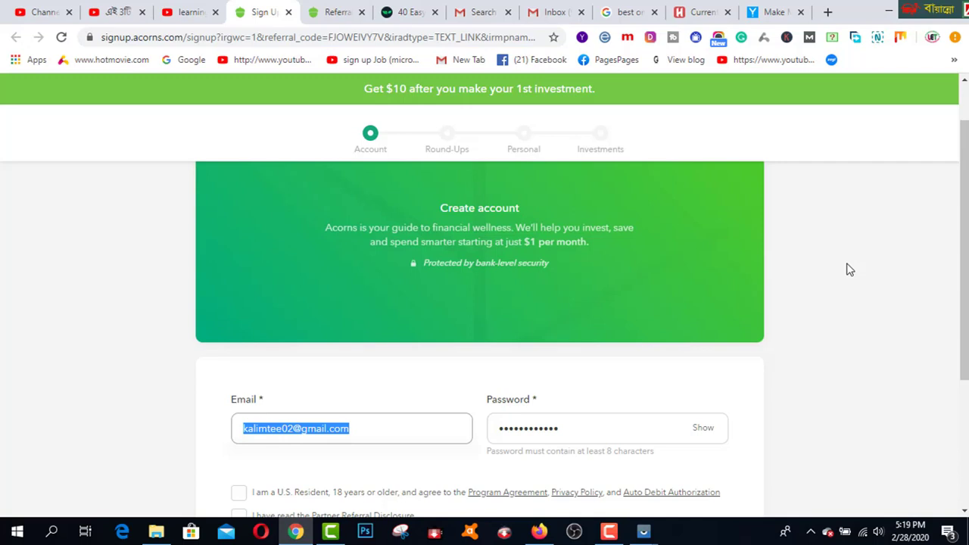
scroll(848, 269, down, 3)
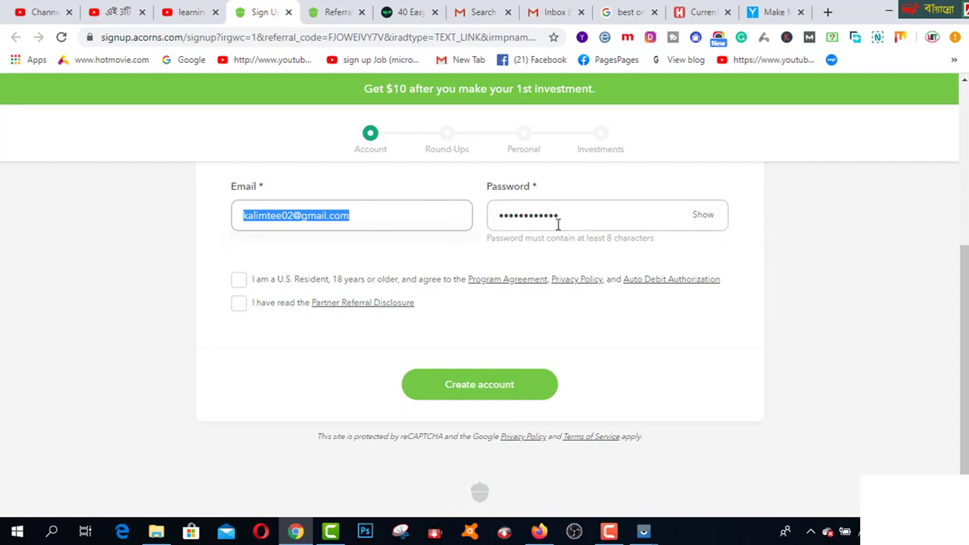
- Tick the terms and Partner Referral Disclosure checkboxes and submit the Create account form
click(237, 281)
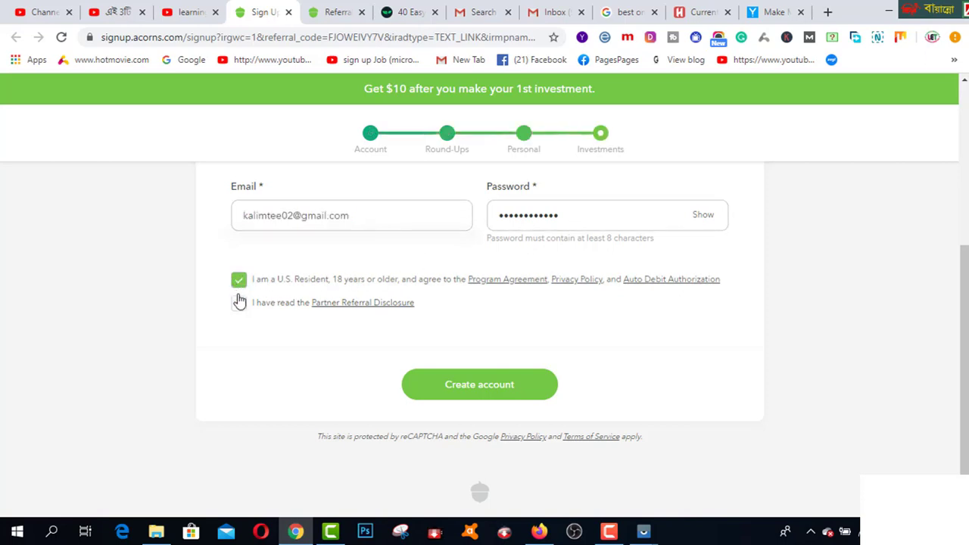
click(237, 305)
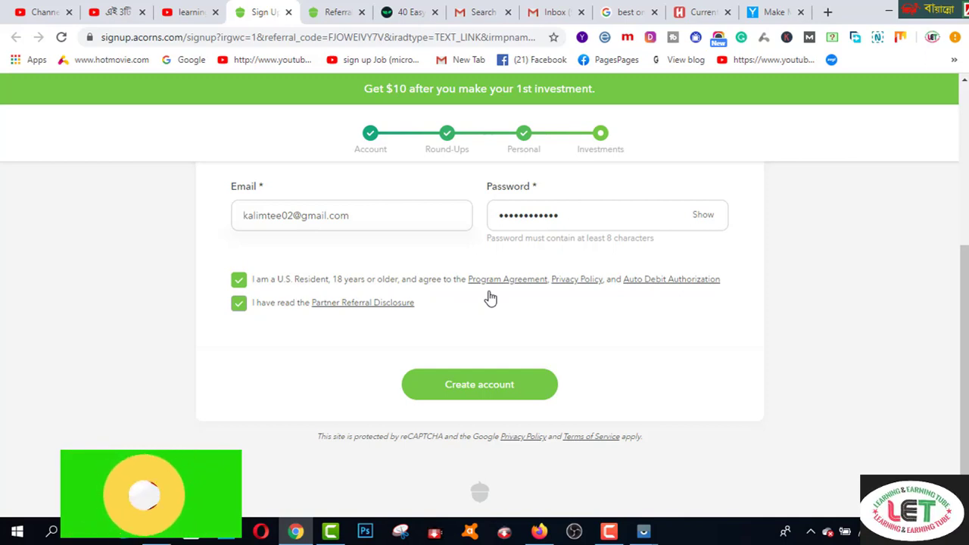
click(502, 383)
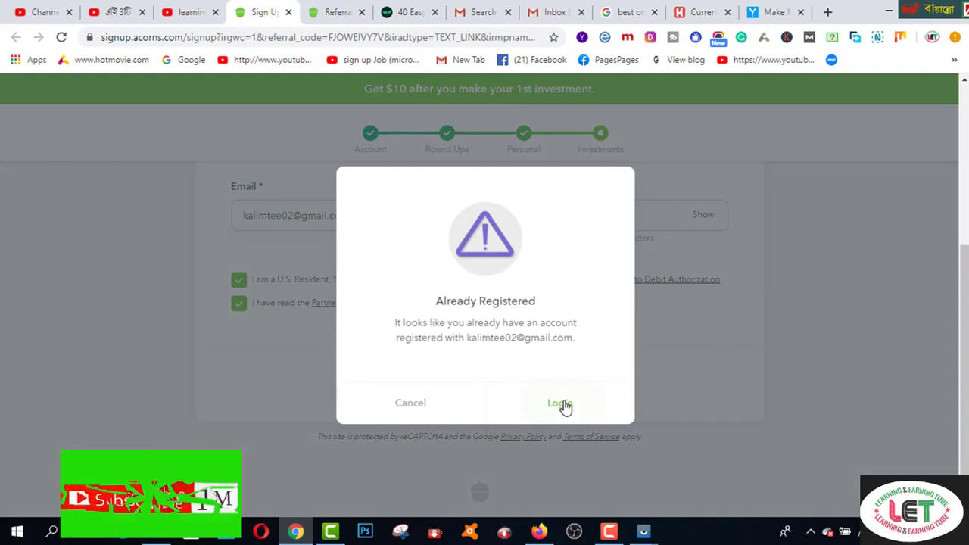
- Log in to the already registered account, dismiss the save-password prompt, and continue setup
click(728, 308)
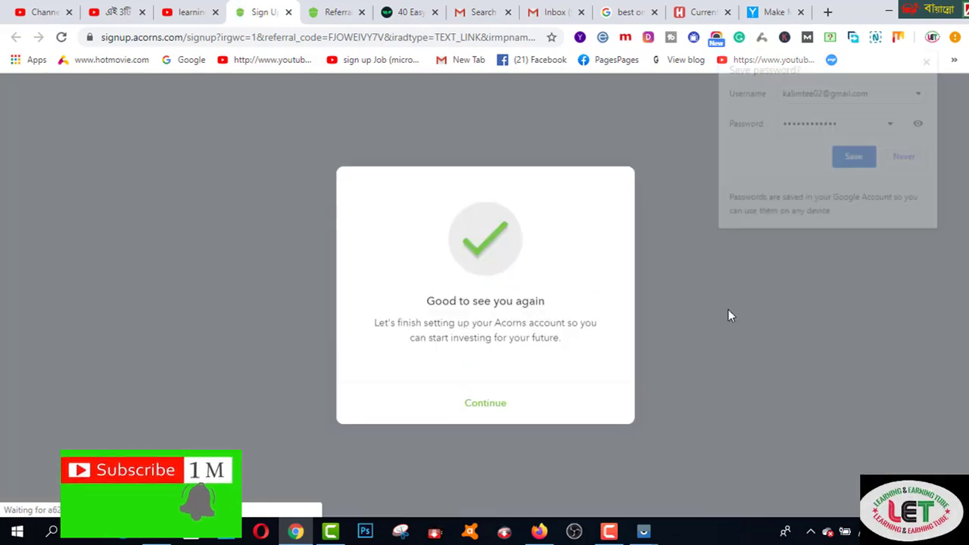
click(854, 159)
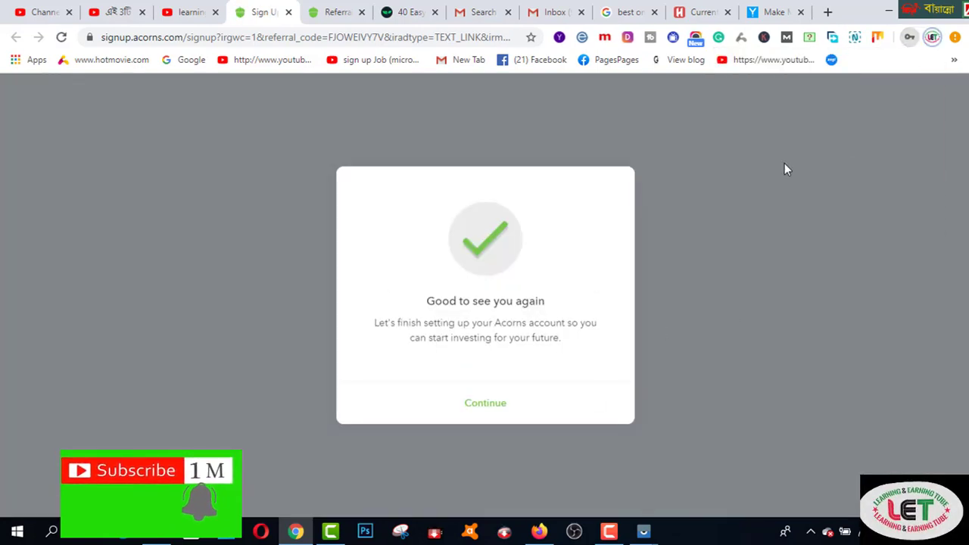
click(496, 405)
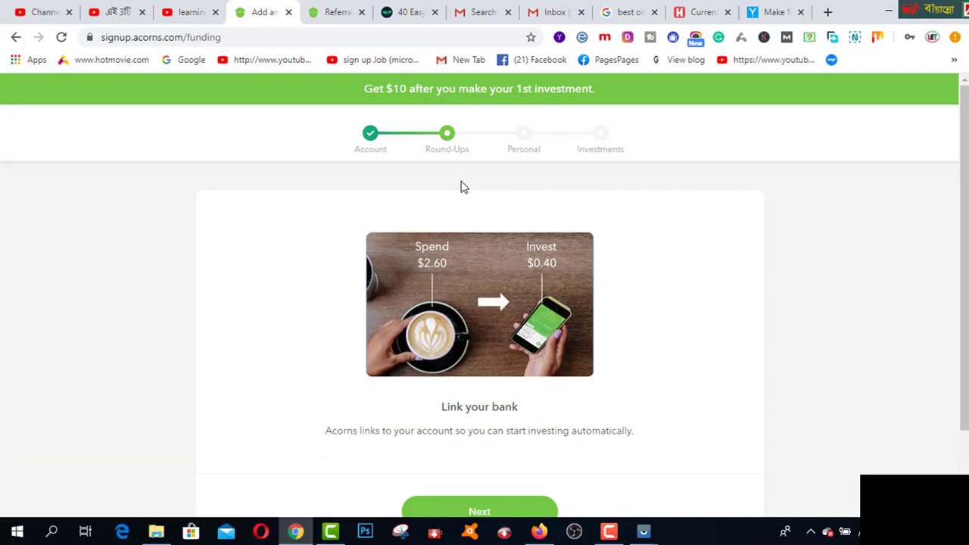
- Go past the Link your bank intro, browse the bank list, and choose Skip
scroll(538, 321, down, 2)
click(489, 424)
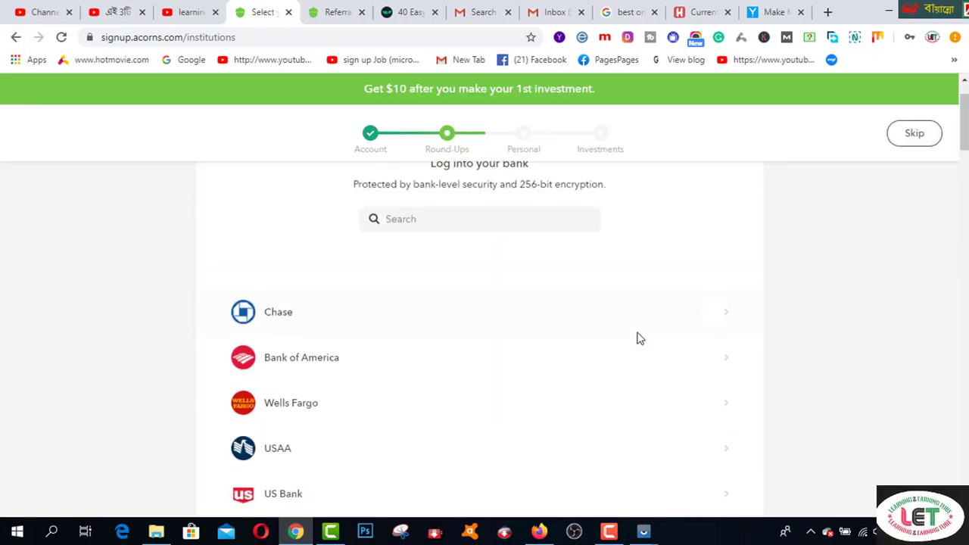
scroll(638, 338, down, 3)
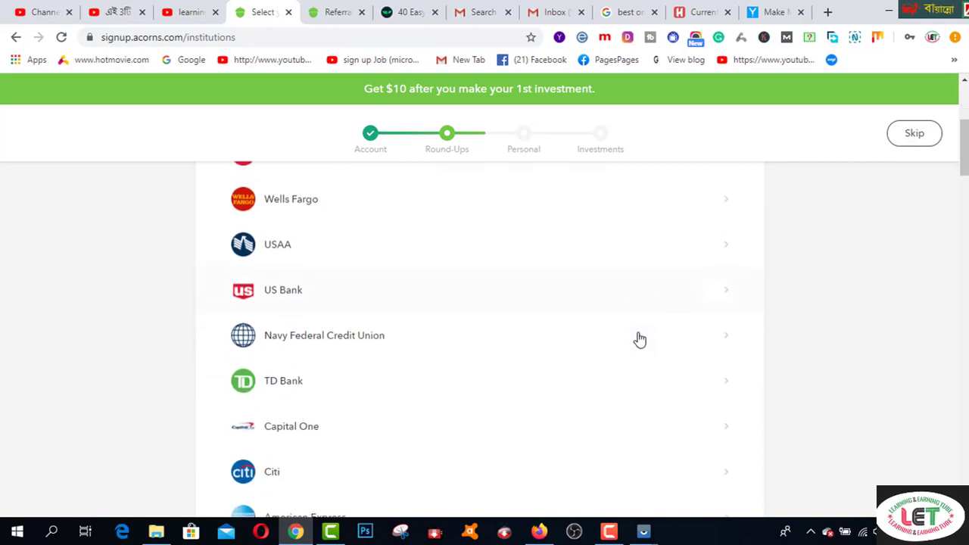
scroll(639, 340, down, 2)
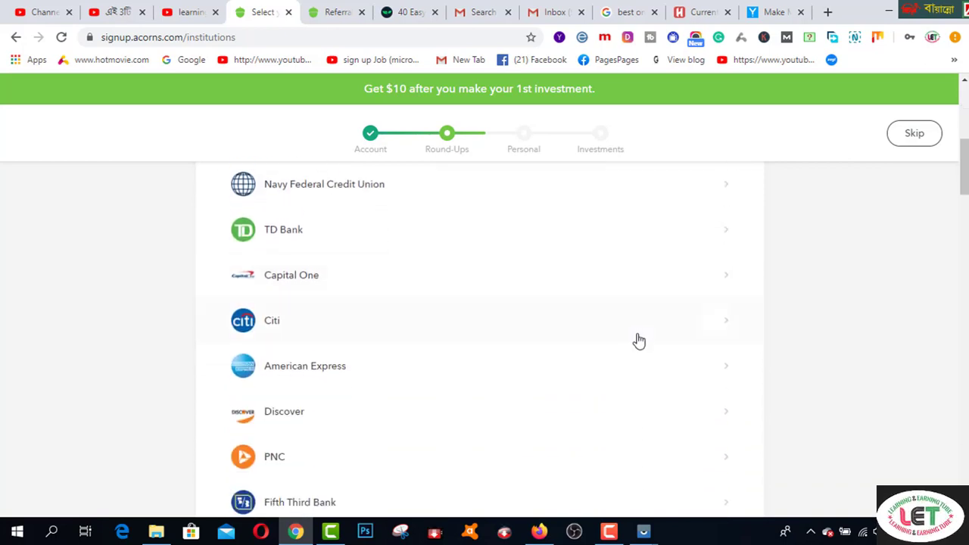
scroll(638, 344, down, 3)
scroll(636, 343, down, 3)
scroll(636, 342, down, 5)
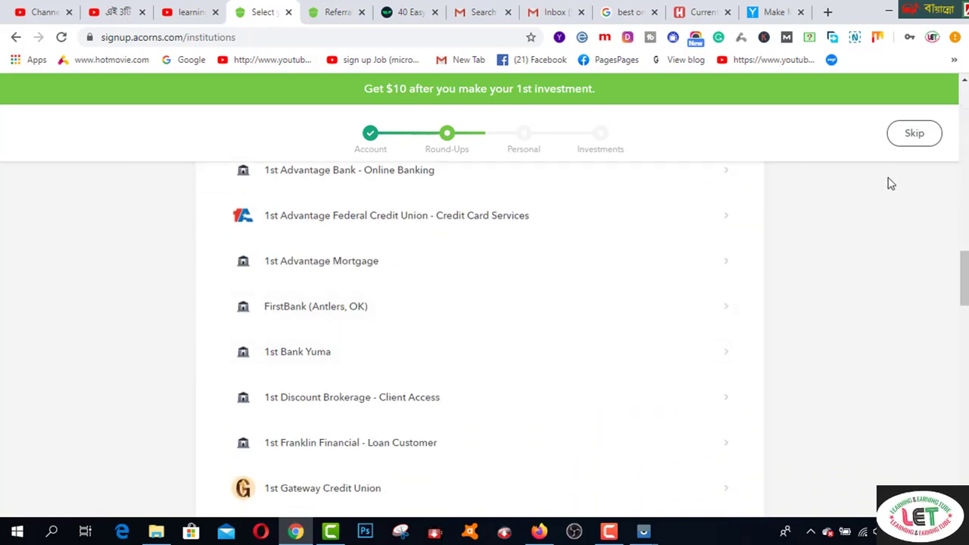
click(913, 141)
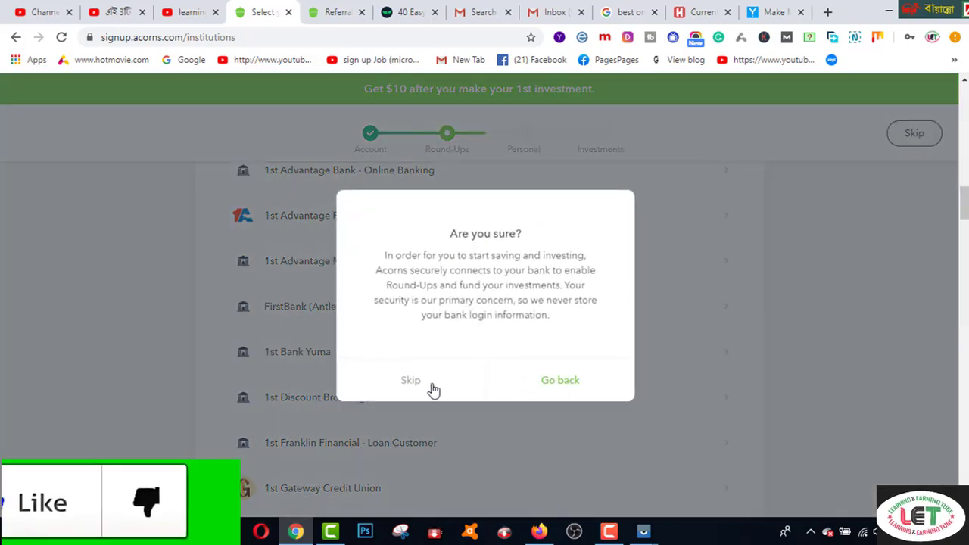
- Confirm skipping the bank, then enter the Social Security Number and submit personal info
click(409, 381)
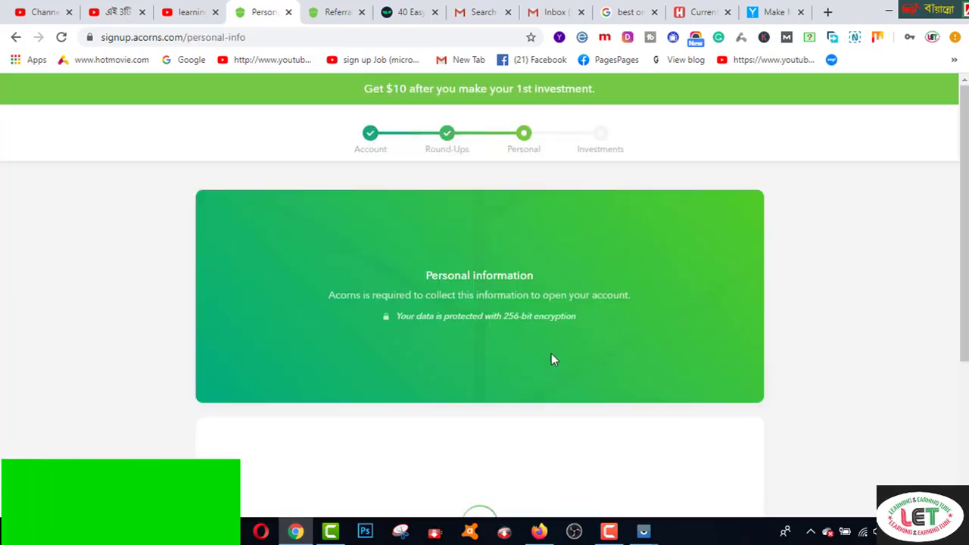
scroll(551, 360, down, 3)
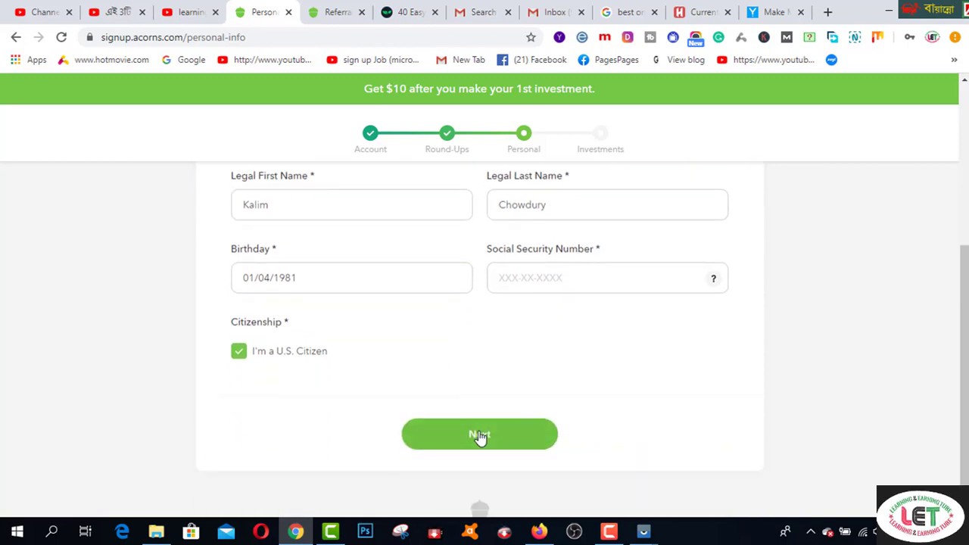
click(550, 277)
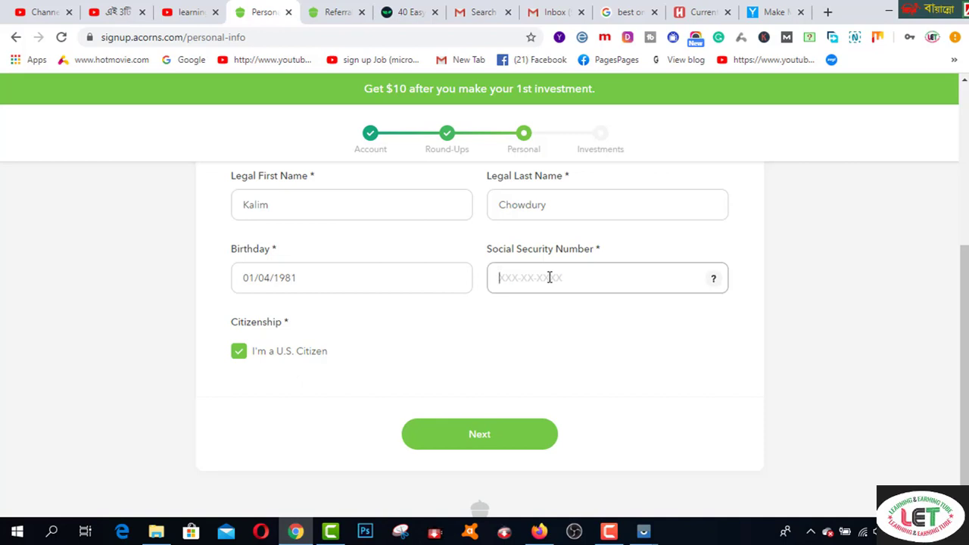
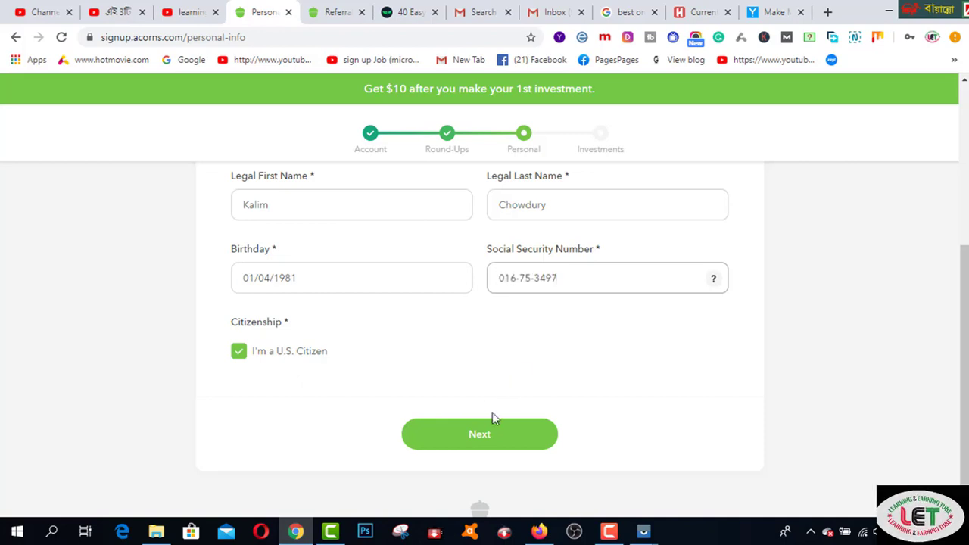
click(480, 443)
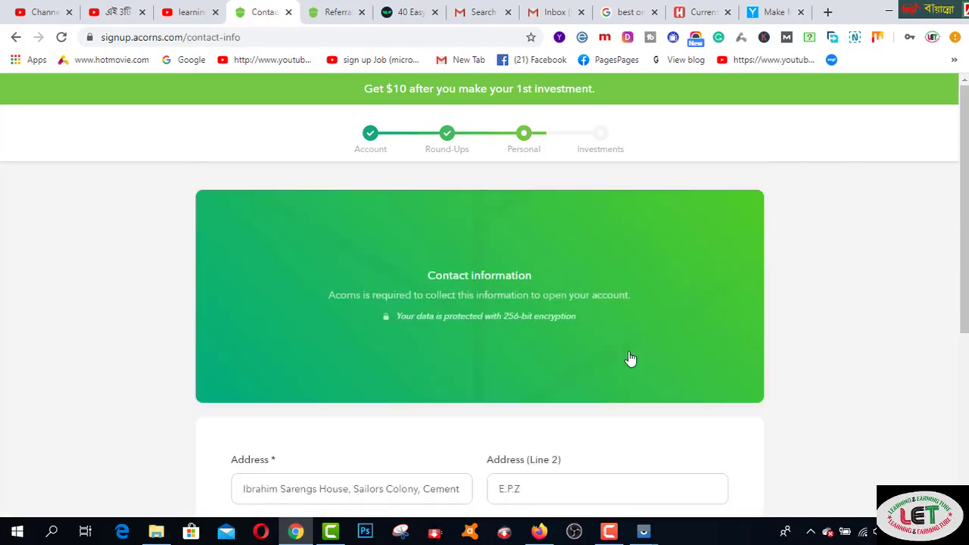
- Set the state to AL and submit the contact details
scroll(628, 364, down, 1)
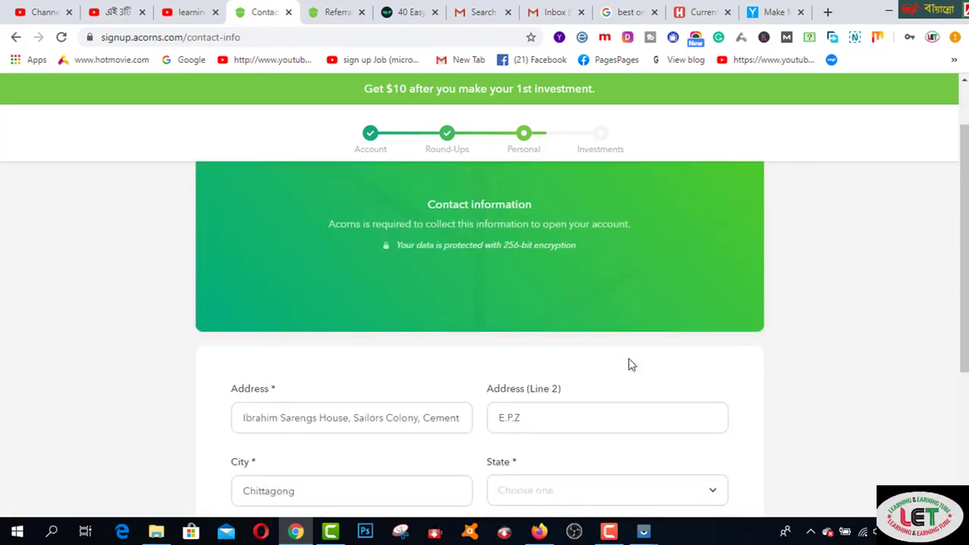
scroll(629, 364, down, 2)
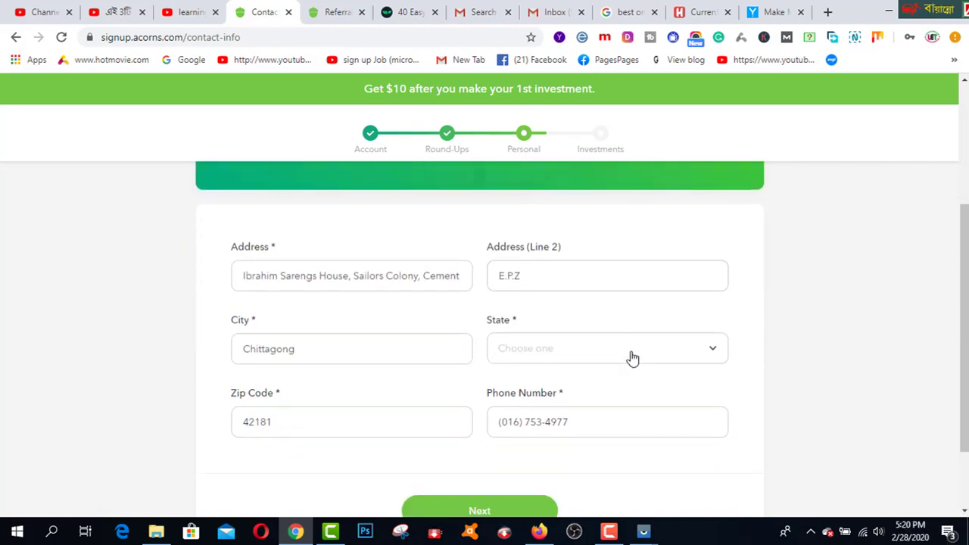
click(632, 358)
click(594, 356)
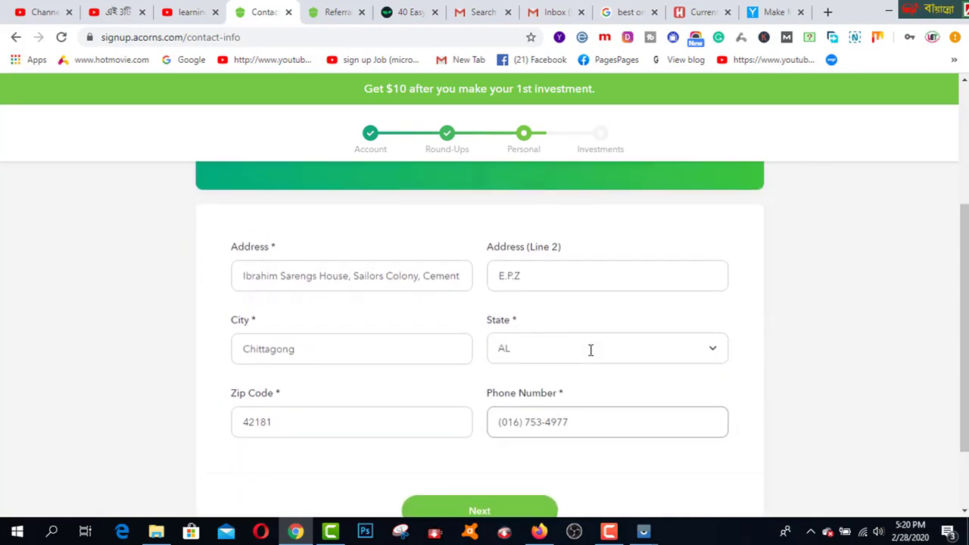
scroll(424, 324, down, 1)
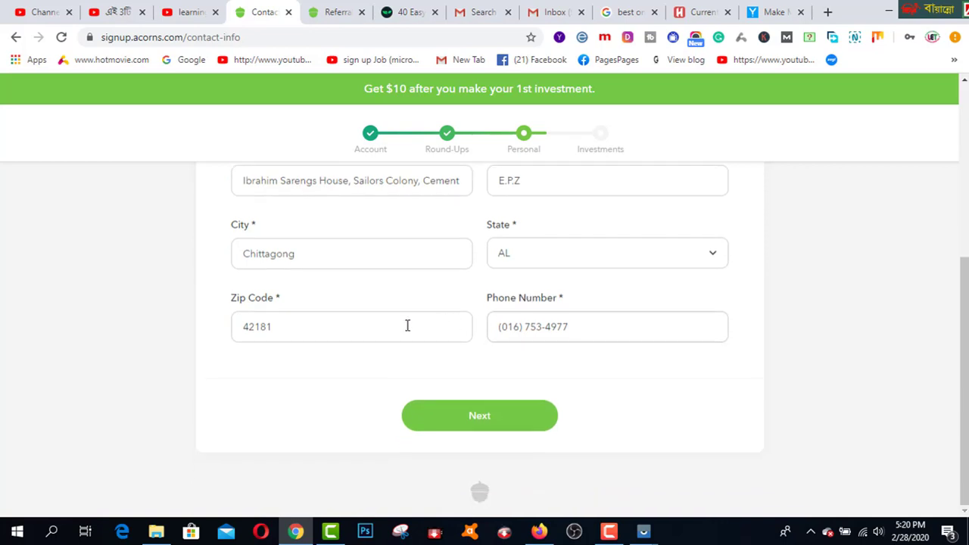
click(407, 326)
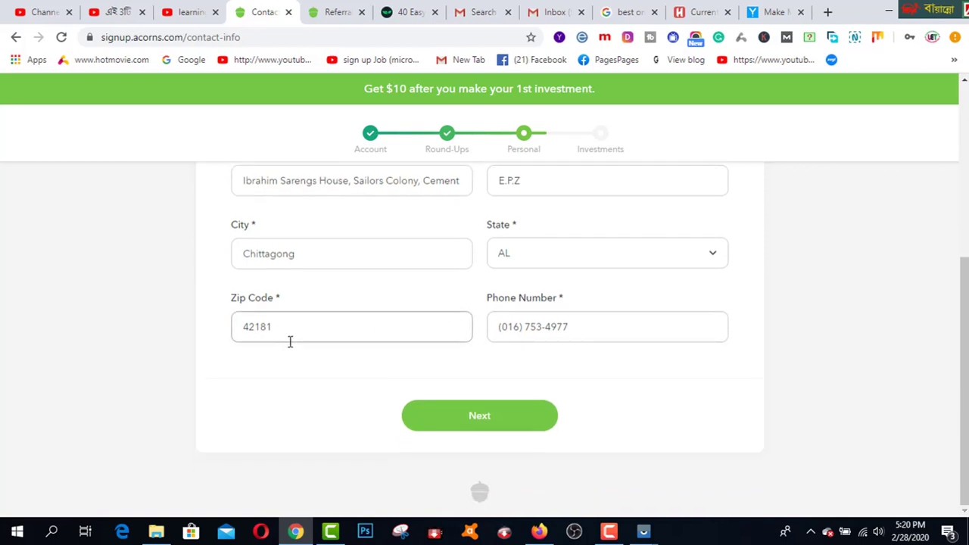
click(484, 418)
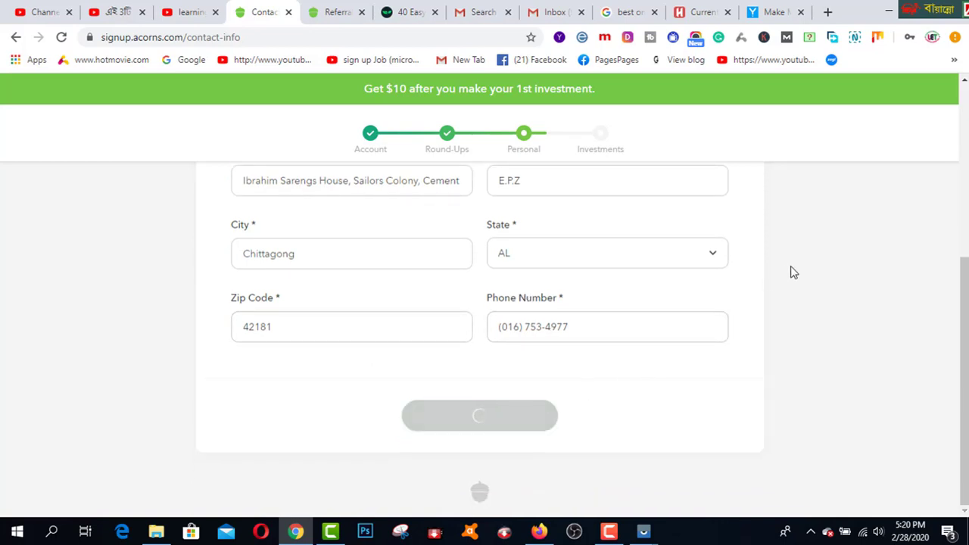
scroll(790, 272, down, 2)
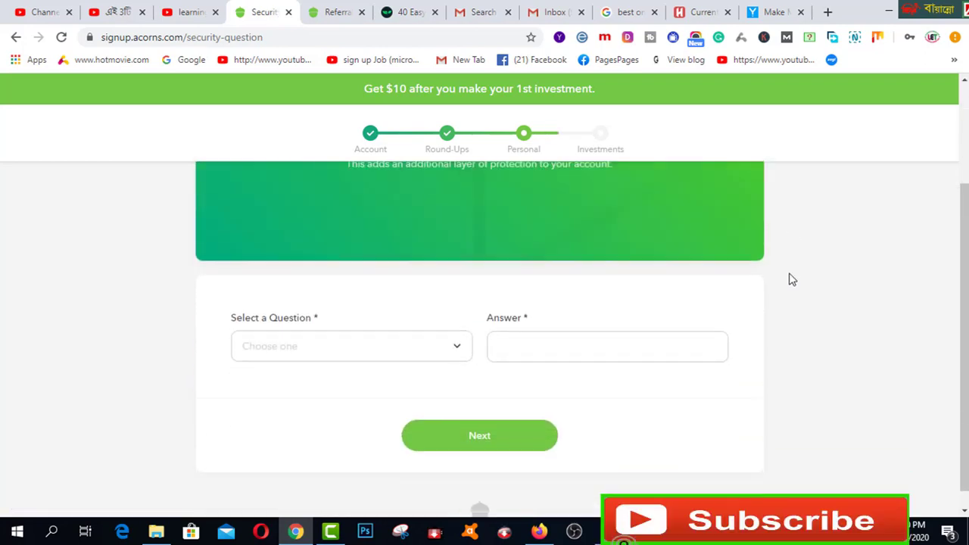
- Choose 'Favorite pet?' as the security question, autofill its answer, and submit
click(459, 351)
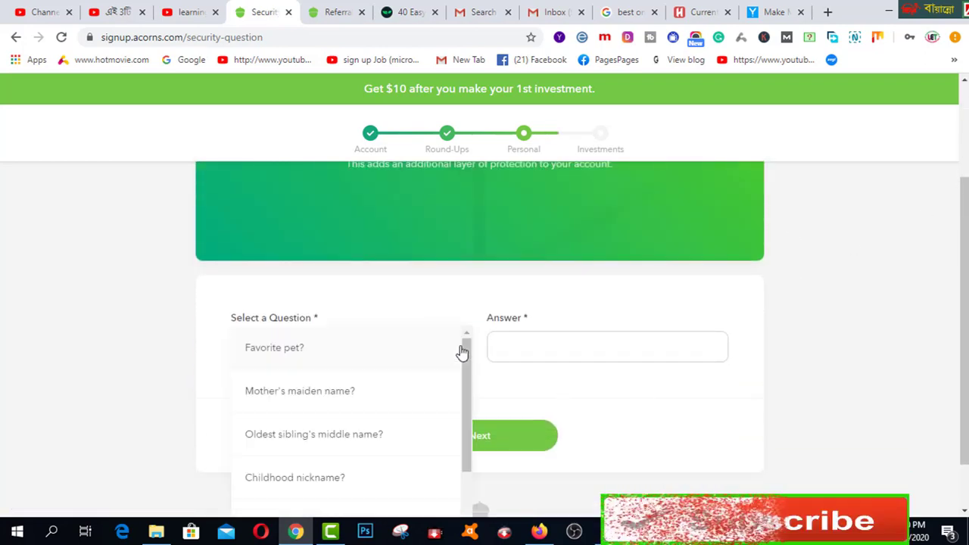
click(356, 364)
click(499, 346)
click(504, 387)
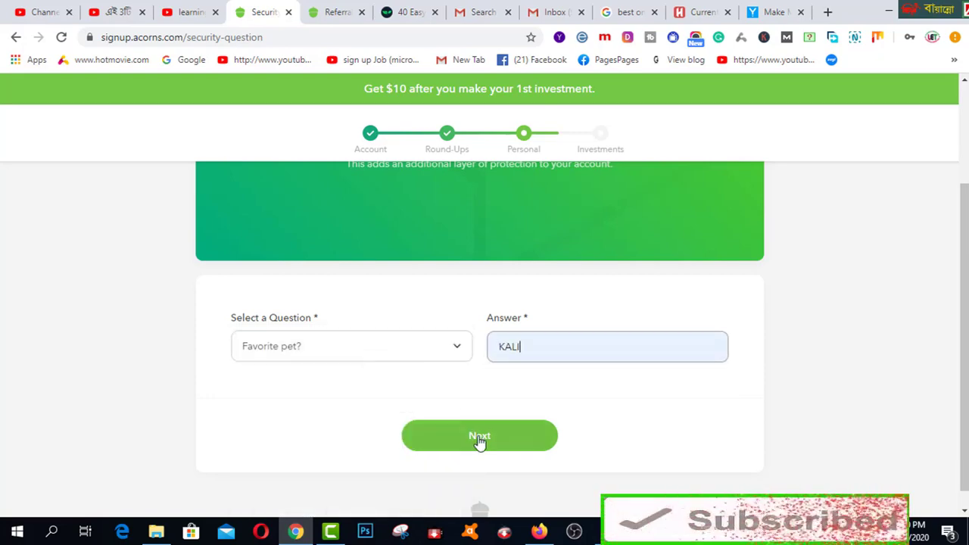
click(479, 442)
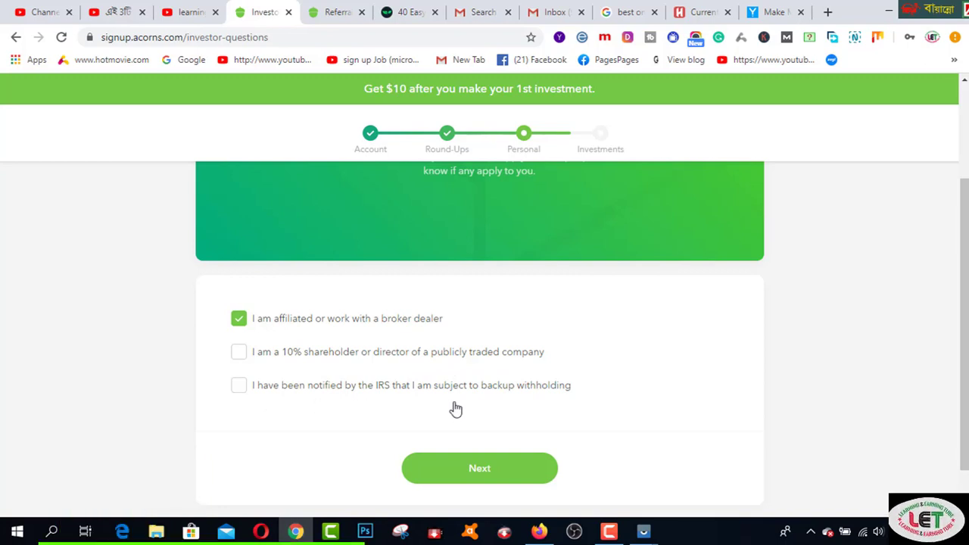
- Submit the investor questions and accept the 40% bonds, 54% stocks, 6% real estate portfolio
click(487, 476)
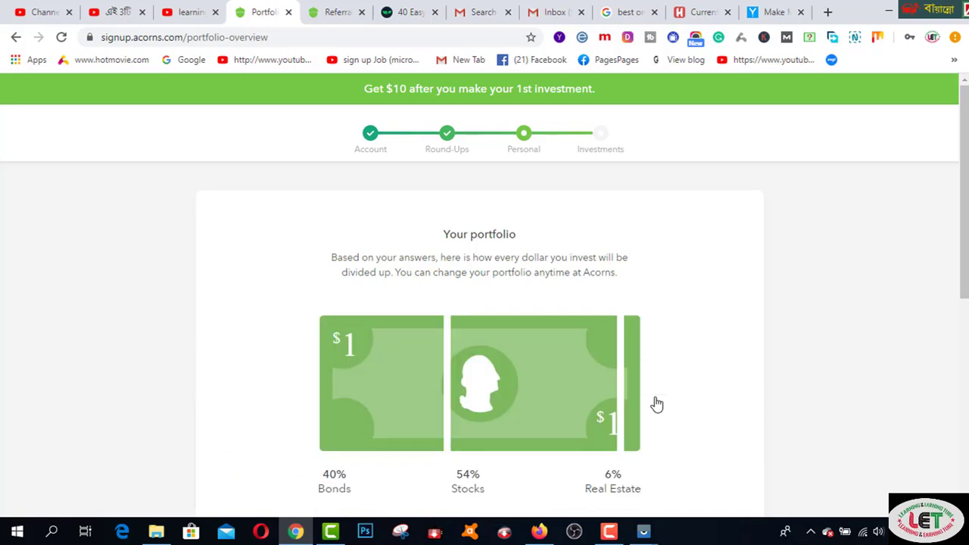
scroll(656, 403, down, 3)
scroll(656, 403, down, 3)
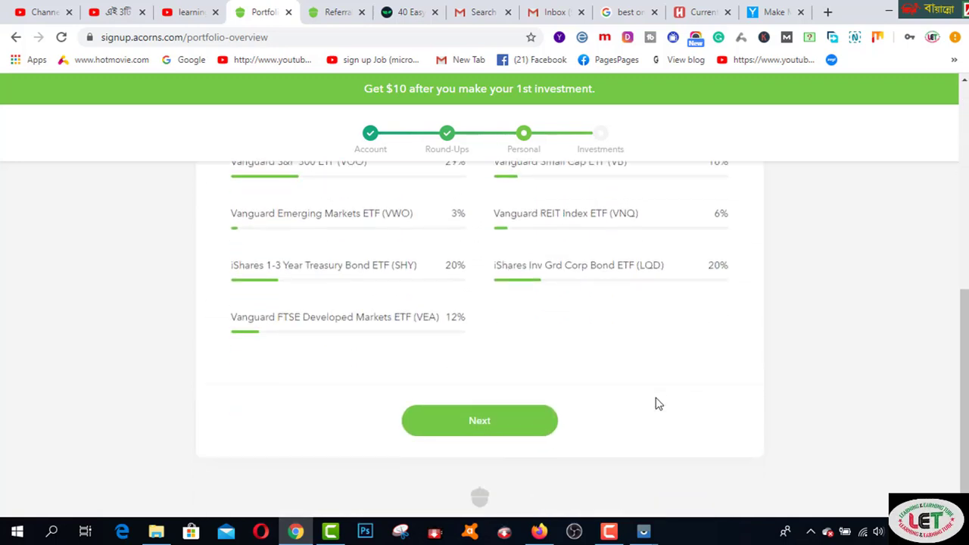
click(490, 432)
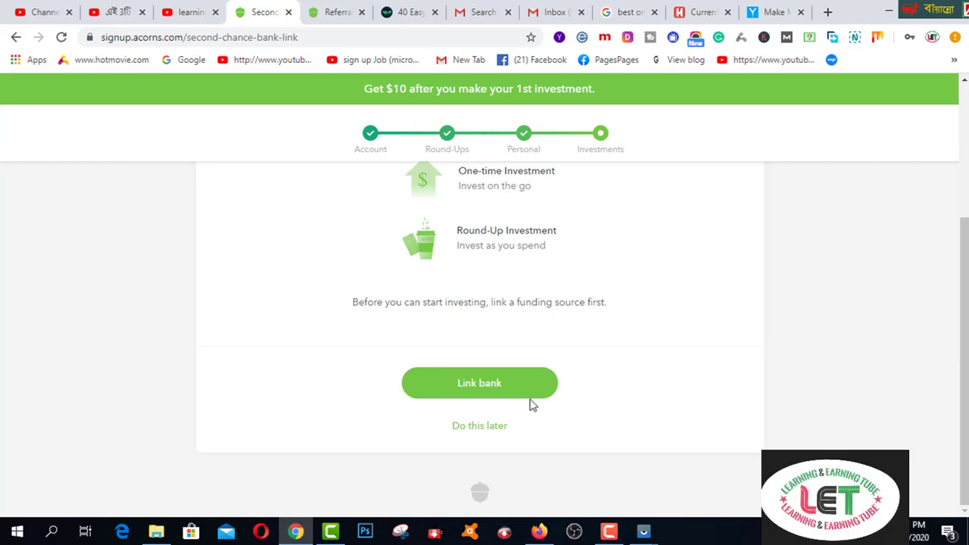
- Choose 'Do this later' to skip linking a funding bank
click(493, 430)
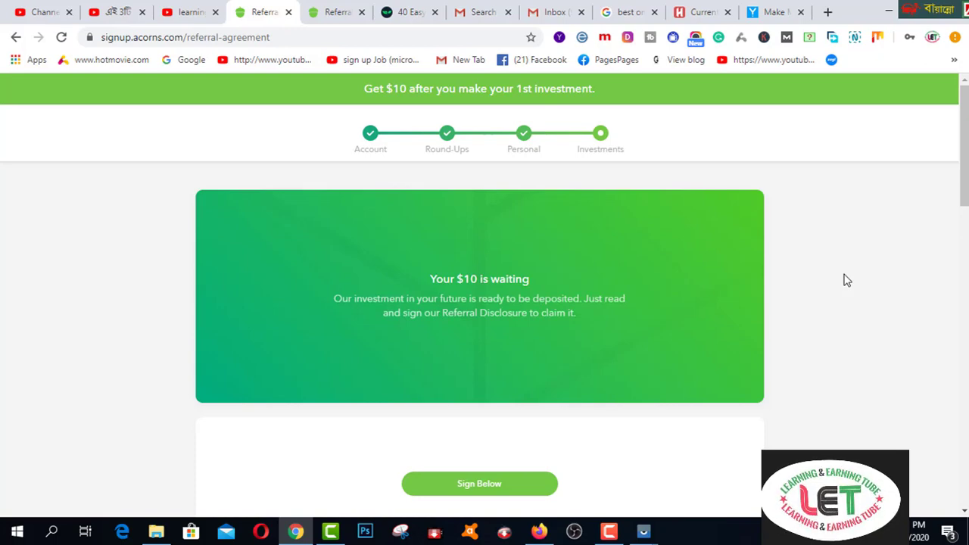
scroll(846, 280, down, 10)
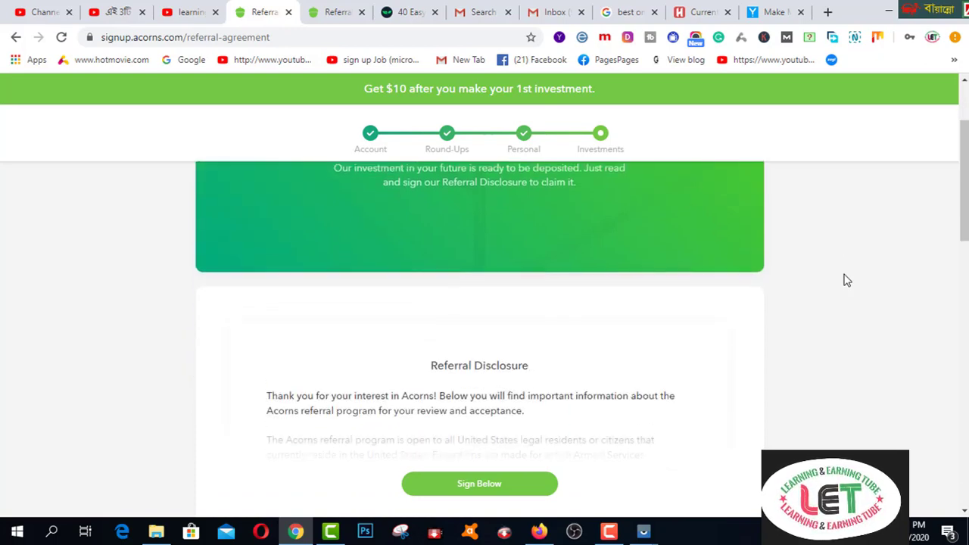
scroll(840, 285, down, 10)
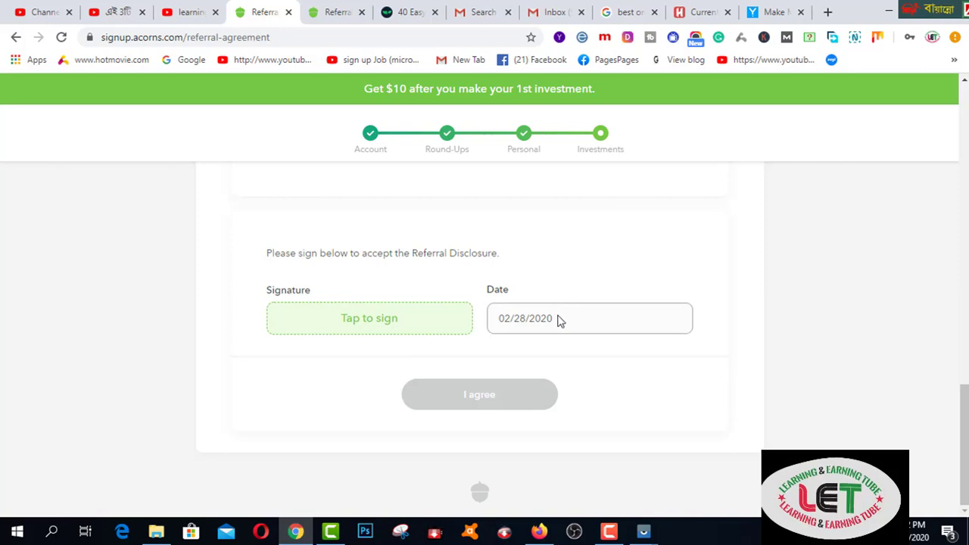
- Sign and agree to the Referral Disclosure, then dismiss the all-done dialog
click(385, 324)
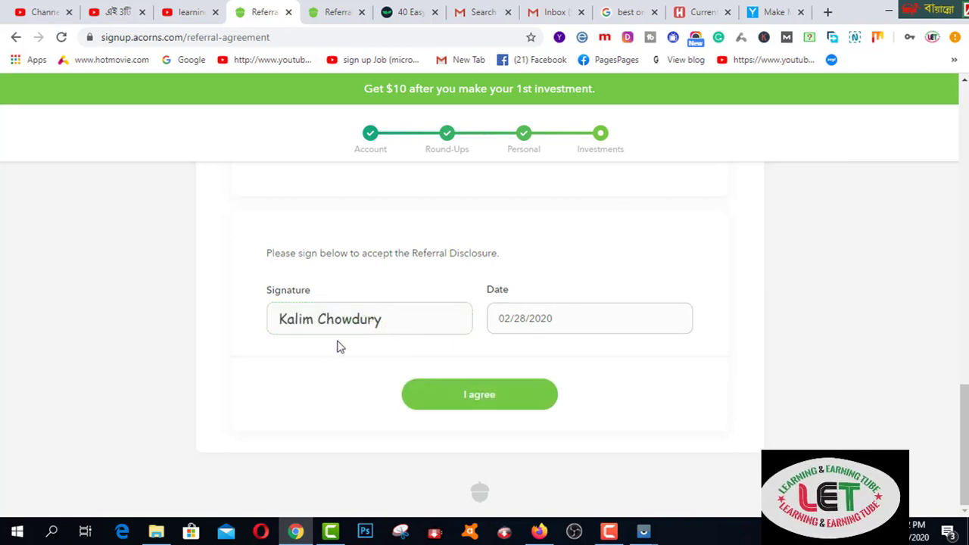
click(482, 398)
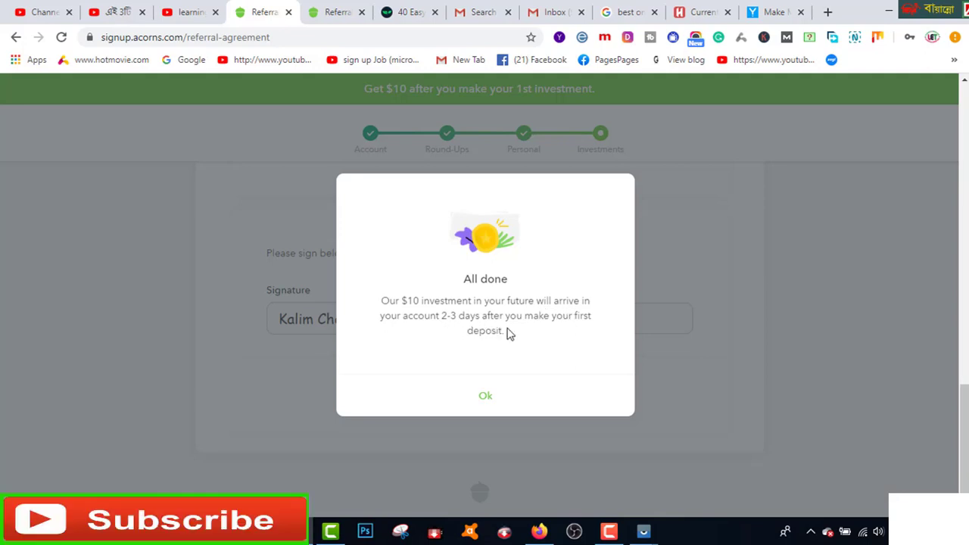
click(486, 399)
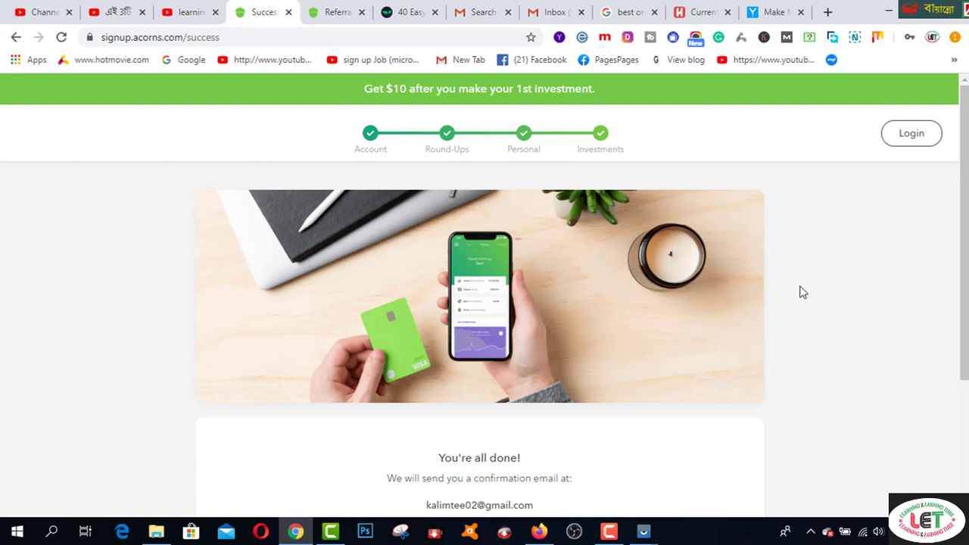
scroll(800, 291, down, 2)
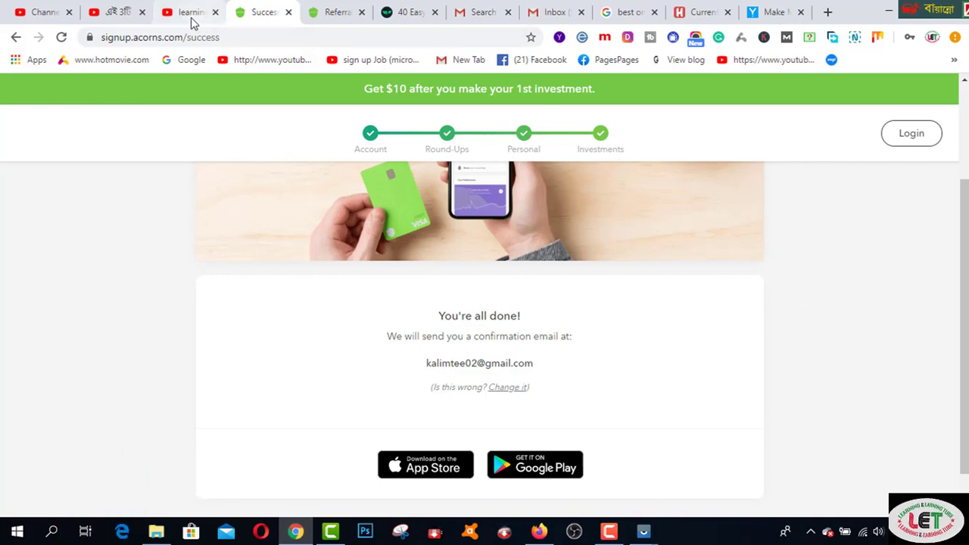
- Switch to the learning & earning tube YouTube channel and show its Playlists
click(191, 17)
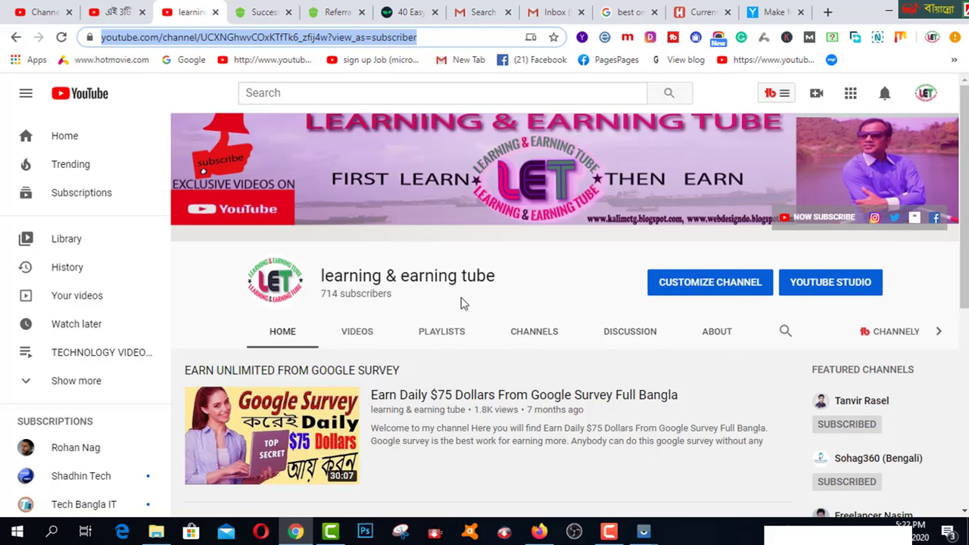
scroll(463, 302, down, 1)
click(440, 265)
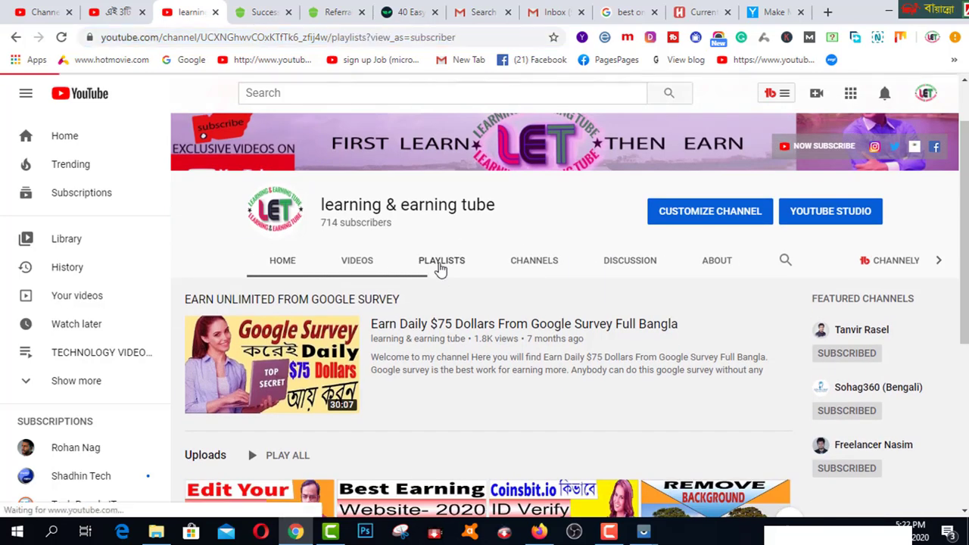